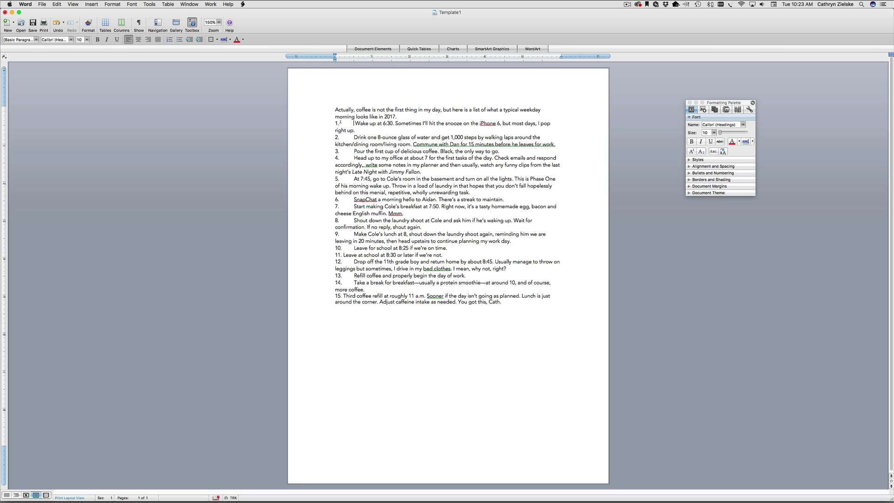
# Step: Replace the gap after "1." with a single tab and remove the extra space before "Wake up"
pyautogui.moveTo(340, 123); pyautogui.dragTo(352, 123)
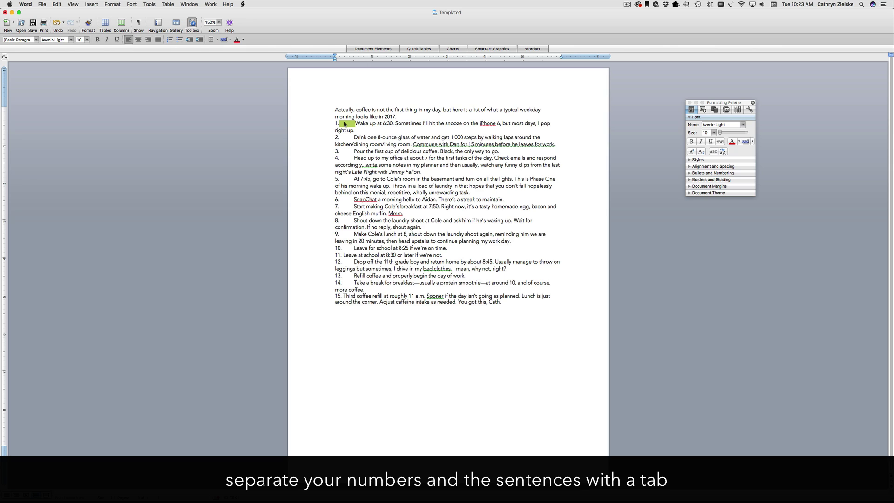
pyautogui.press('BackSpace')
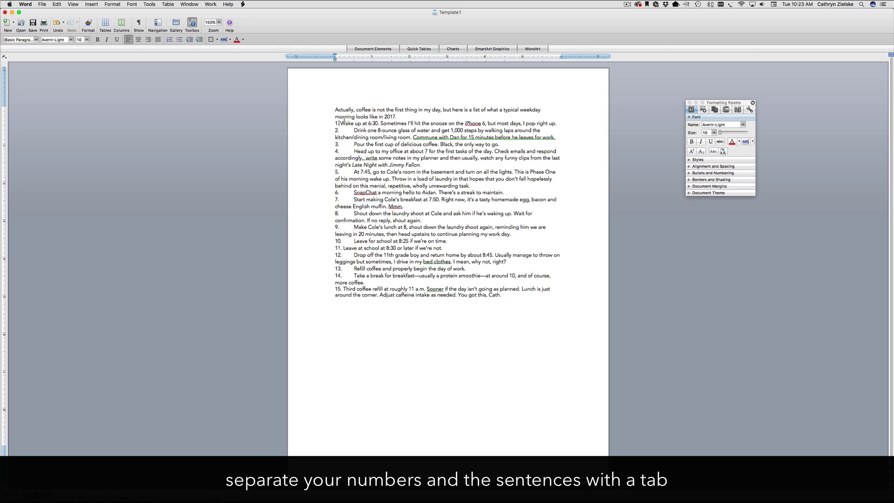
pyautogui.press('Tab')
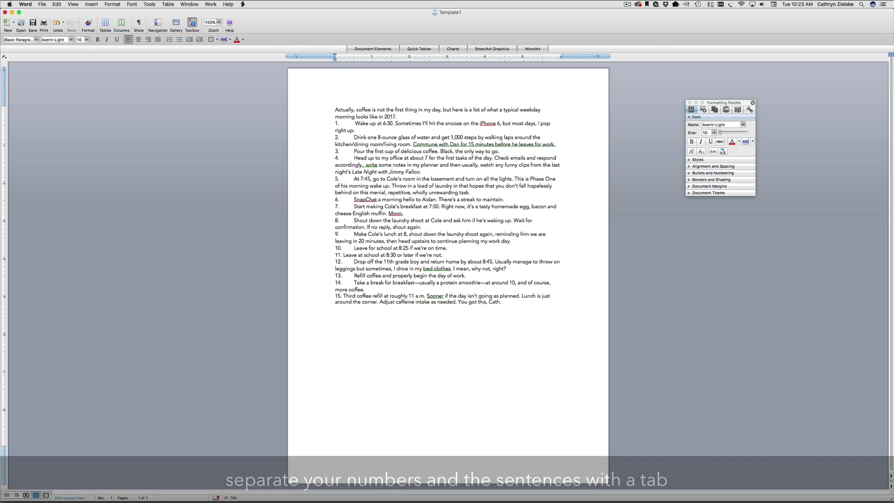
pyautogui.press('Delete')
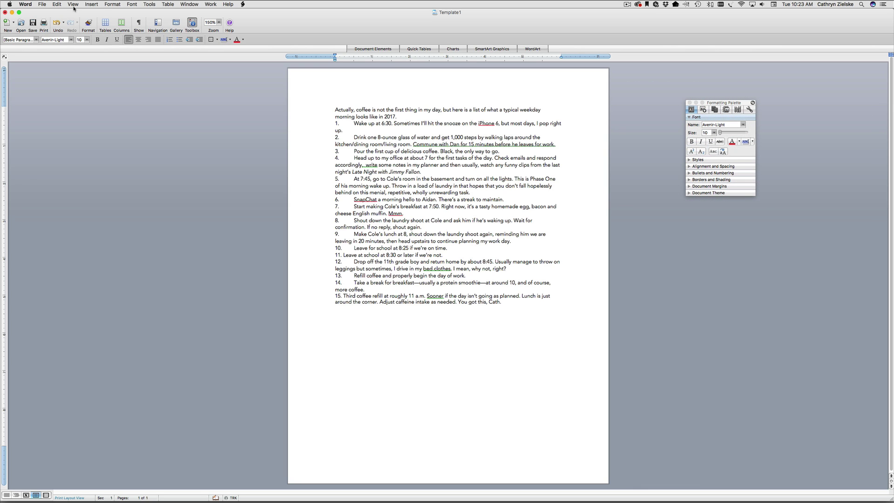
# Step: Set document margins to bottom 0, left 3.25" and right 1", ignoring the printable-area warning
pyautogui.click(110, 3)
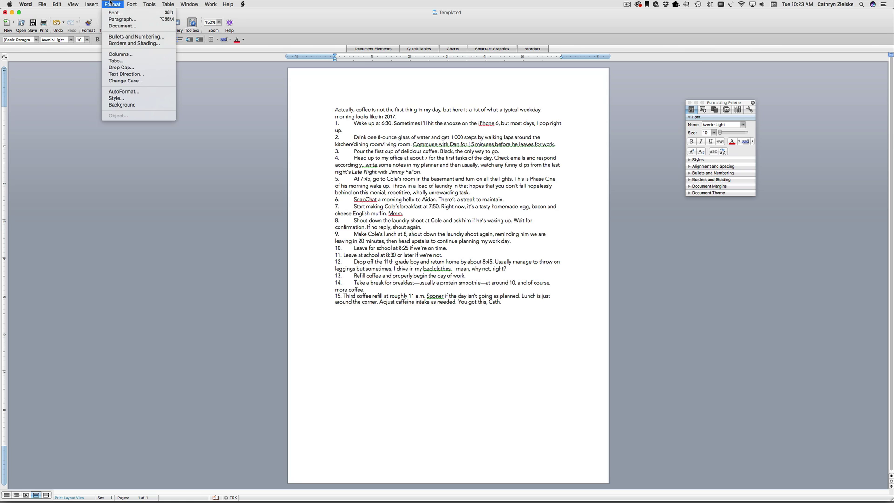
pyautogui.click(159, 26)
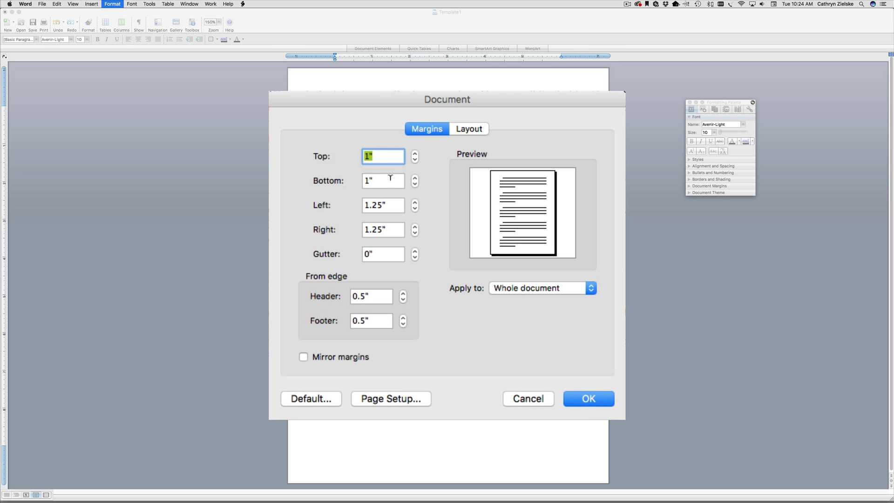
pyautogui.press('Tab')
pyautogui.write('0')
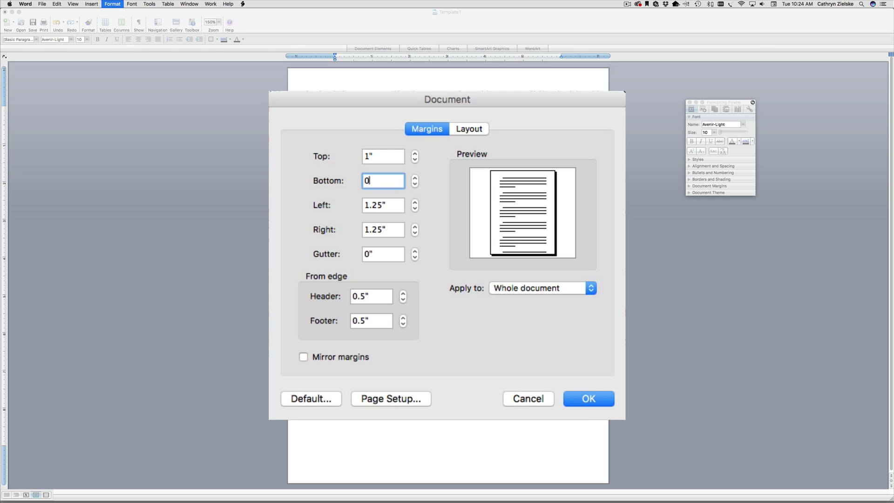
pyautogui.press('Tab')
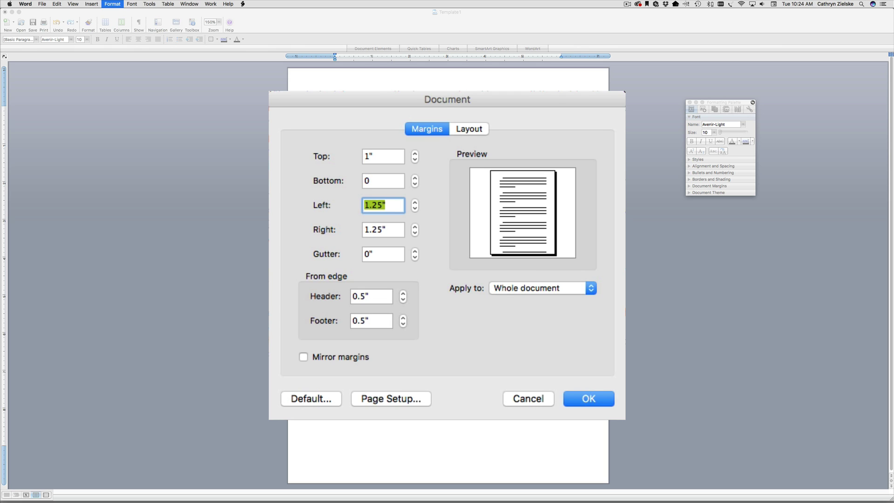
pyautogui.write('3.25')
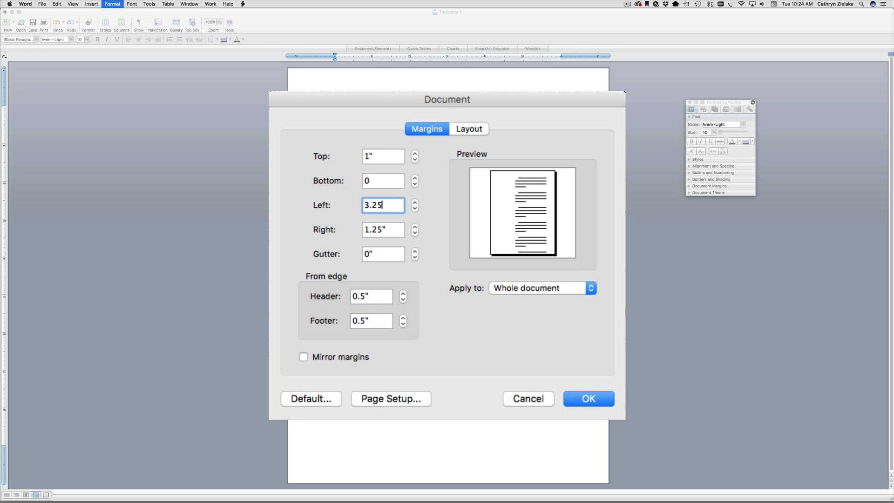
pyautogui.press('Tab')
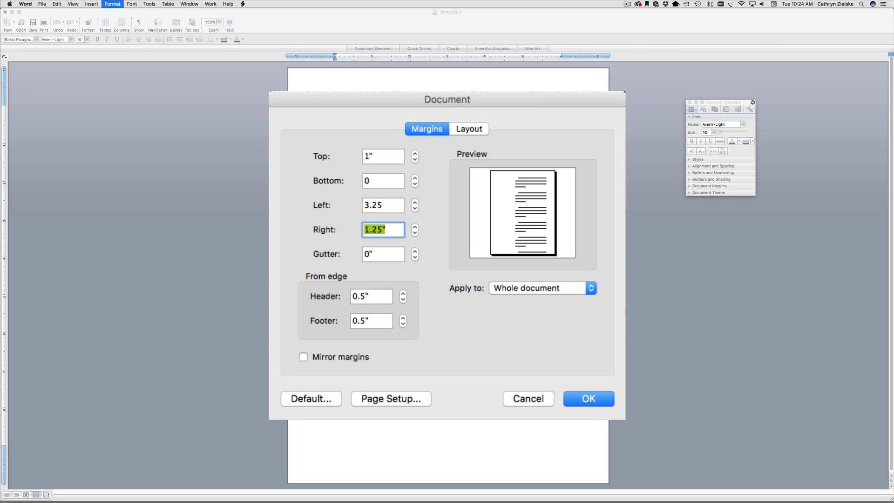
pyautogui.write('1')
pyautogui.press('Tab')
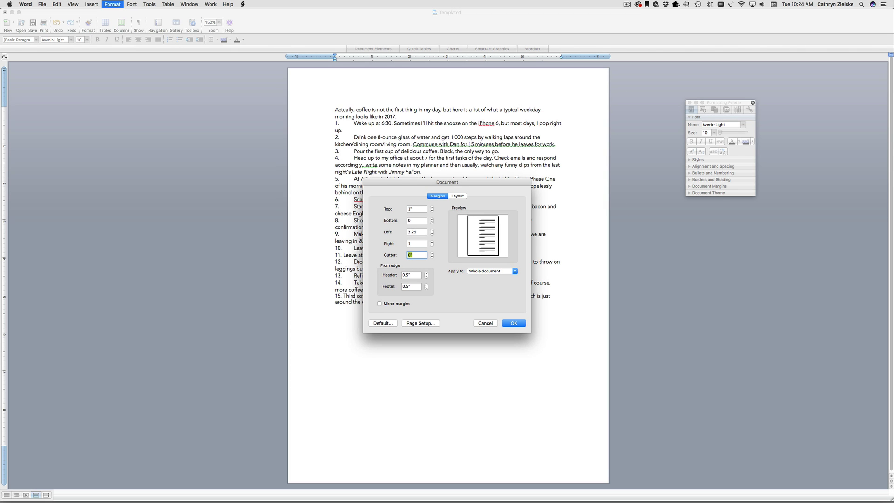
pyautogui.click(513, 324)
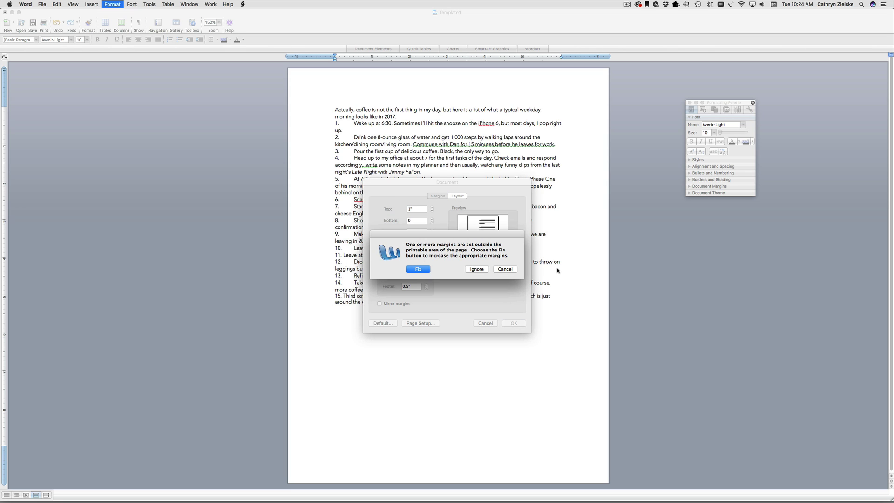
pyautogui.click(476, 269)
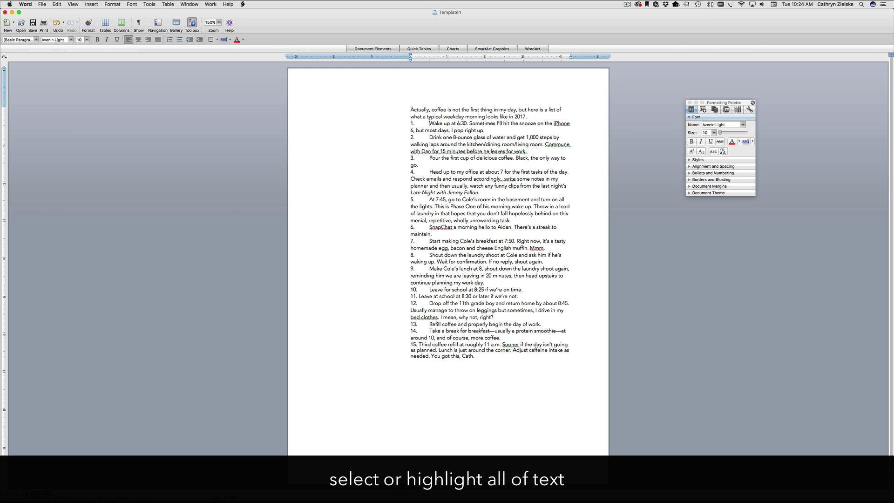
# Step: Select all the text and drag the ruler's hanging indent marker so wrapped lines align under item text
pyautogui.moveTo(410, 110); pyautogui.dragTo(529, 383)
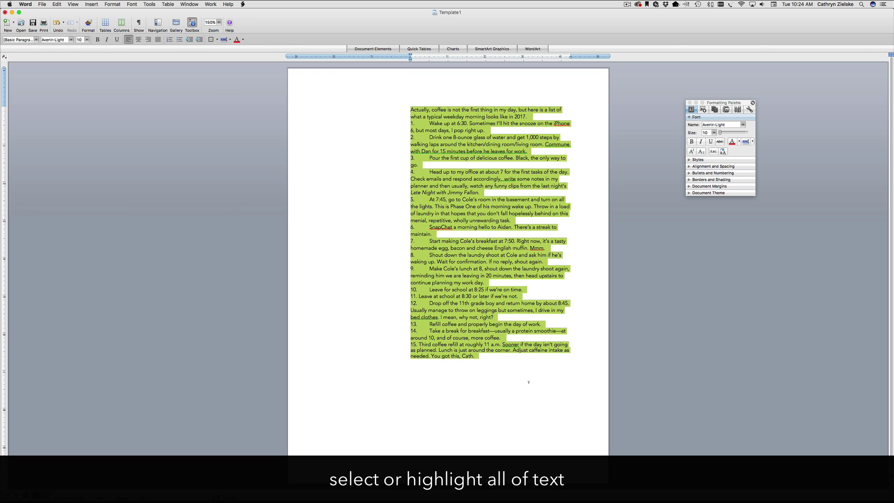
pyautogui.click(502, 243)
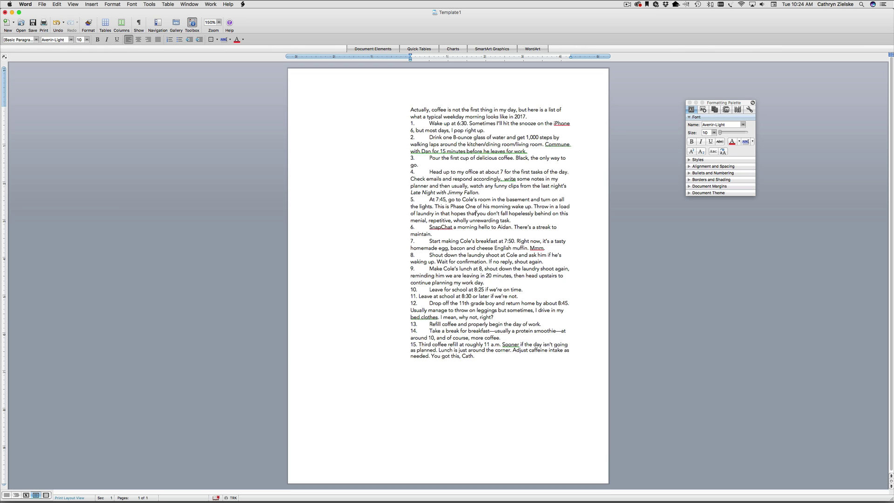
pyautogui.press('super+a')
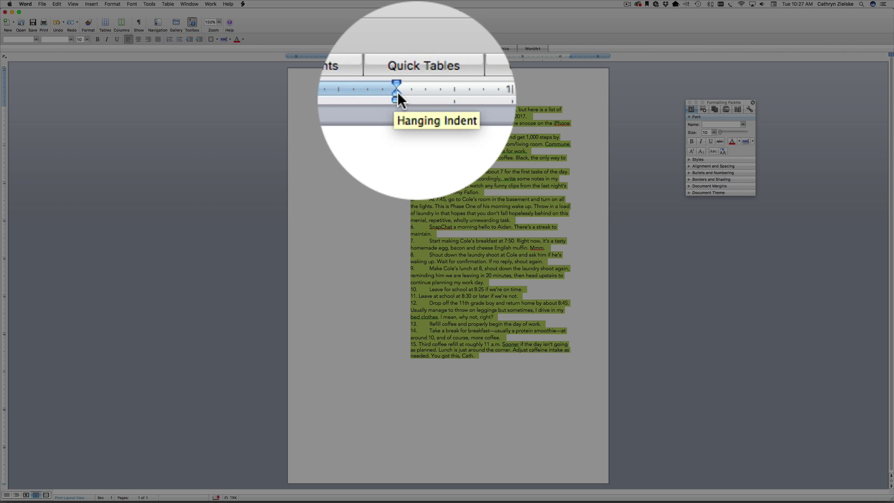
pyautogui.moveTo(410, 59); pyautogui.dragTo(422, 60)
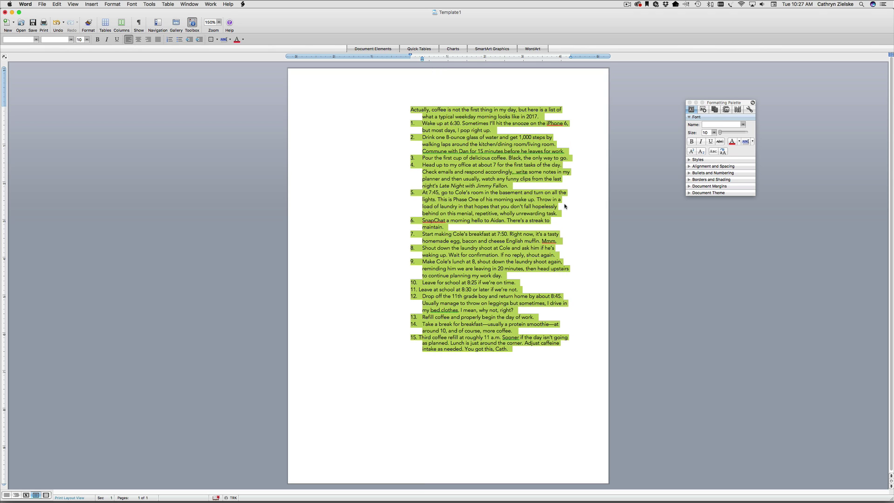
pyautogui.click(544, 200)
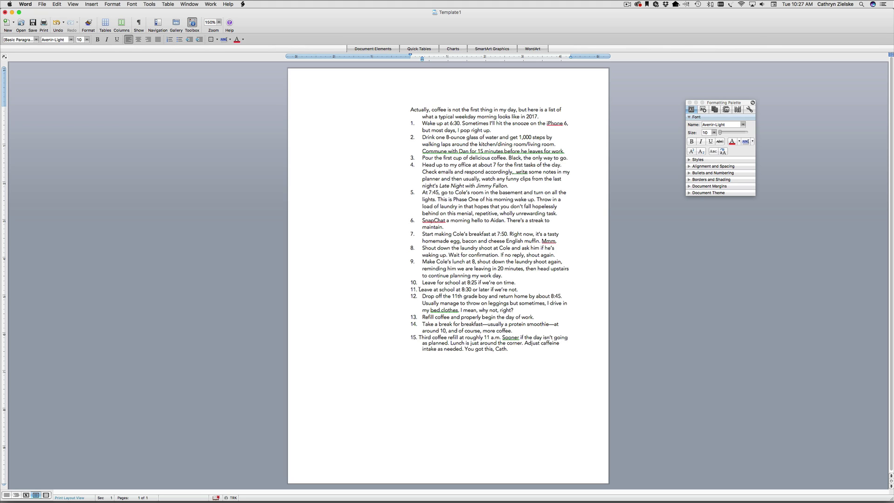
# Step: Tab items 11 and 15 into line, drag the intro's Left Indent marker back, then reselect all text
pyautogui.press('Tab')
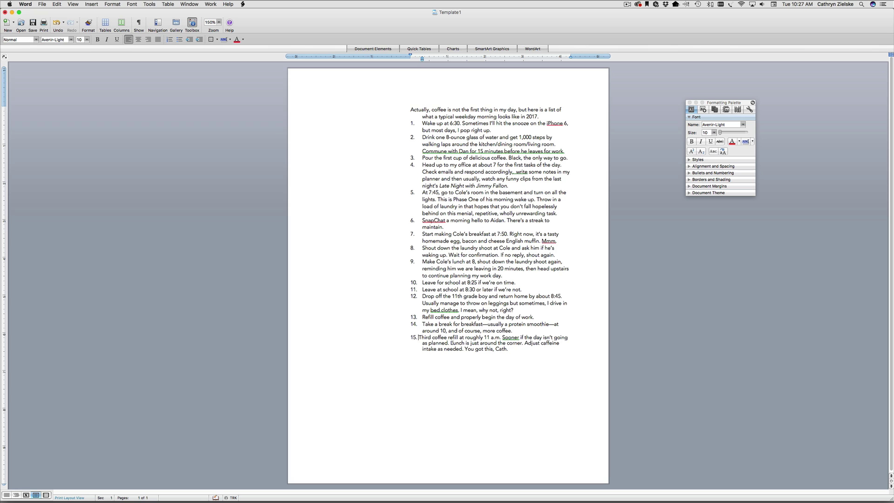
pyautogui.press('Tab')
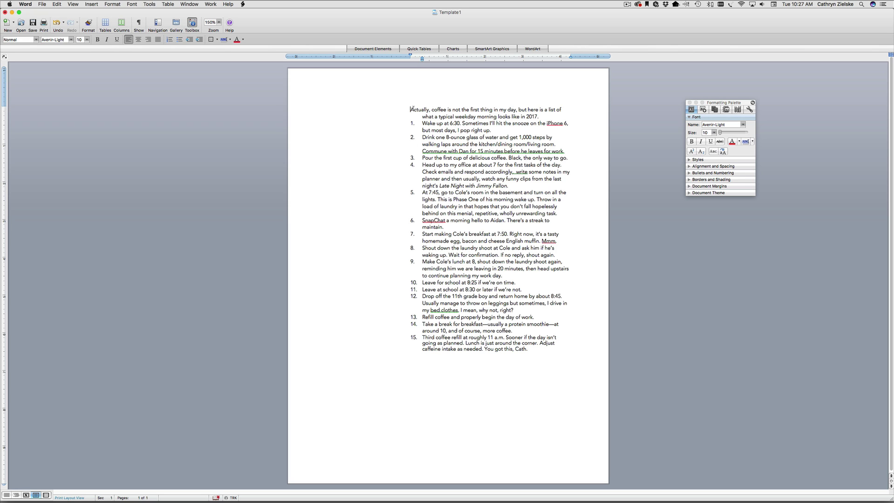
pyautogui.moveTo(411, 110); pyautogui.dragTo(535, 117)
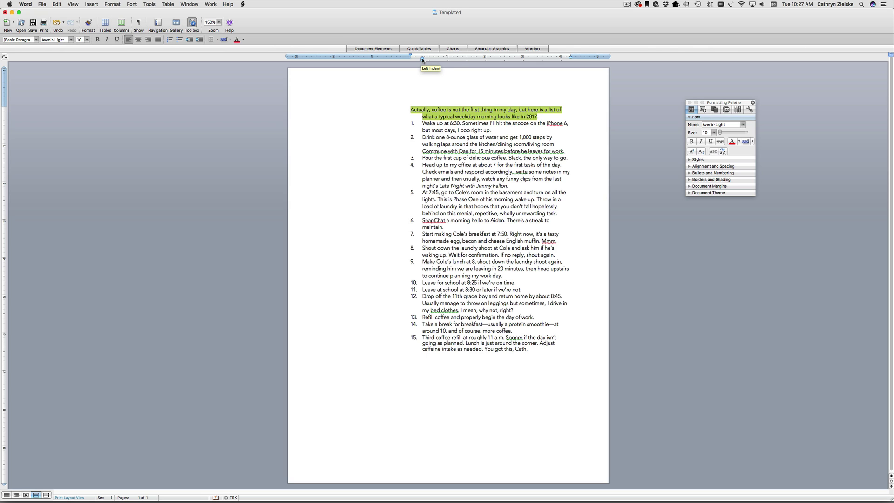
pyautogui.moveTo(422, 60); pyautogui.dragTo(410, 59)
pyautogui.click(443, 117)
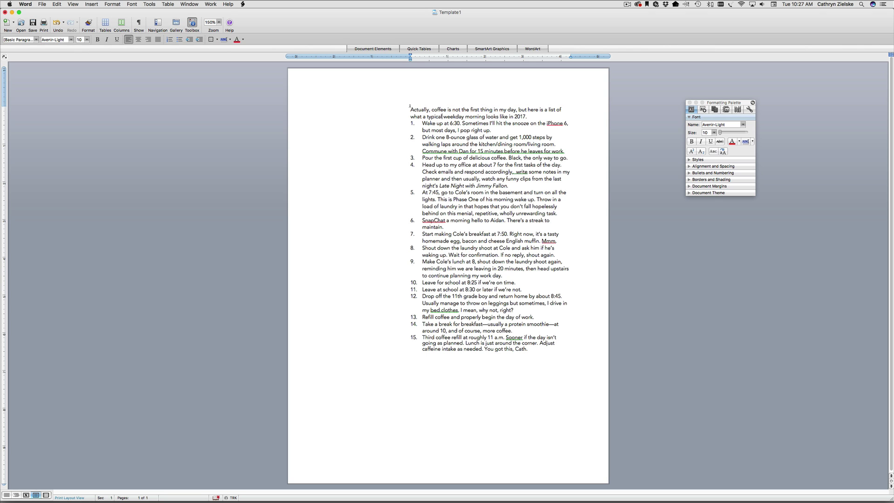
pyautogui.moveTo(409, 108); pyautogui.dragTo(564, 369)
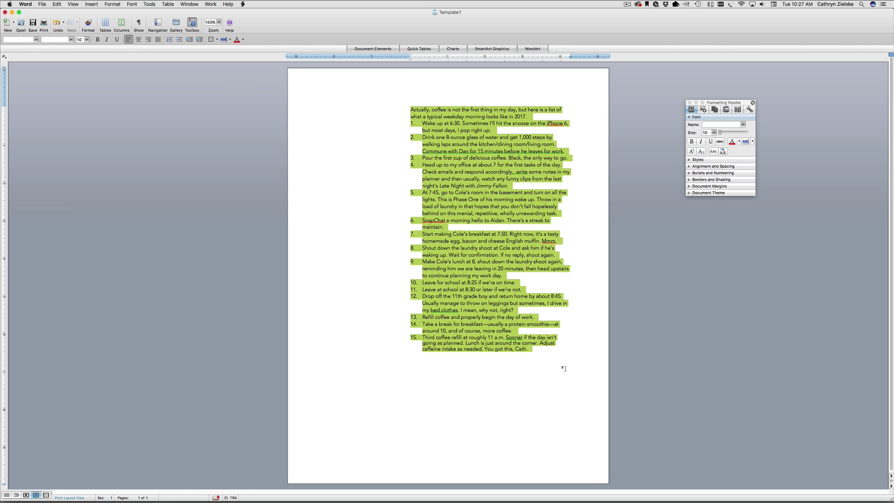
# Step: In the Paragraph dialog, set Spacing Before to 3 pt and Line spacing to 1.5 lines
pyautogui.click(113, 4)
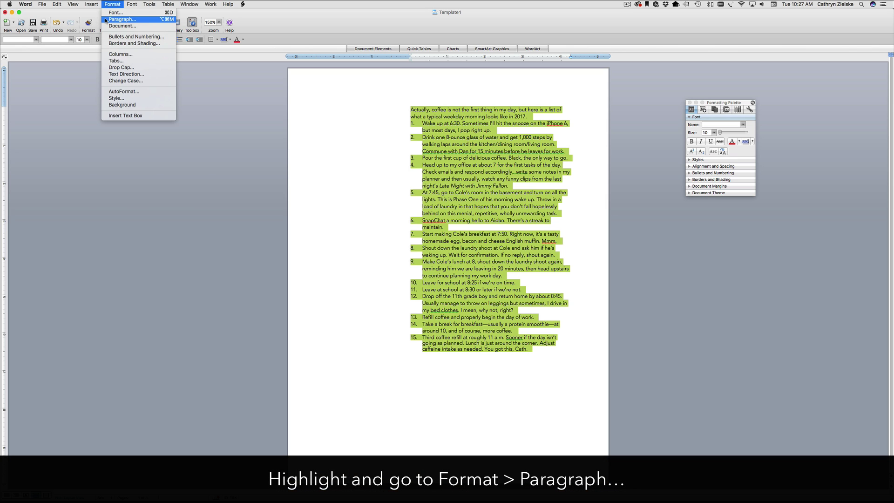
pyautogui.click(122, 19)
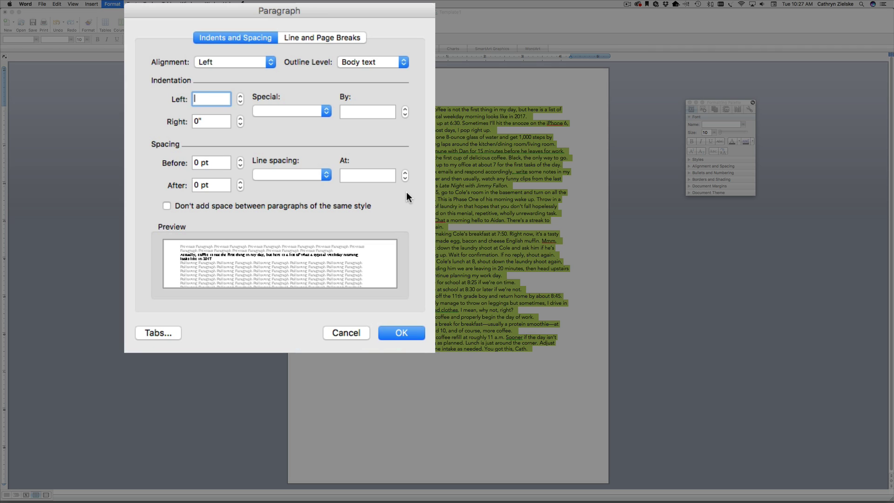
pyautogui.doubleClick(196, 162)
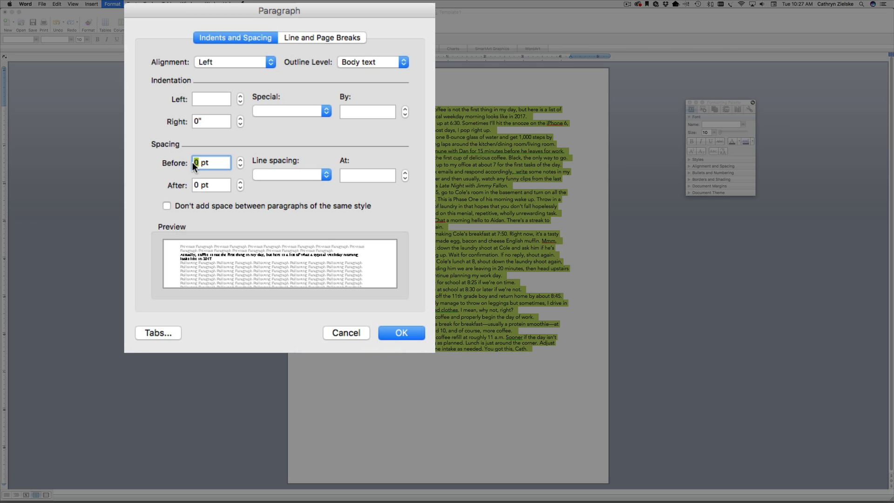
pyautogui.write('3')
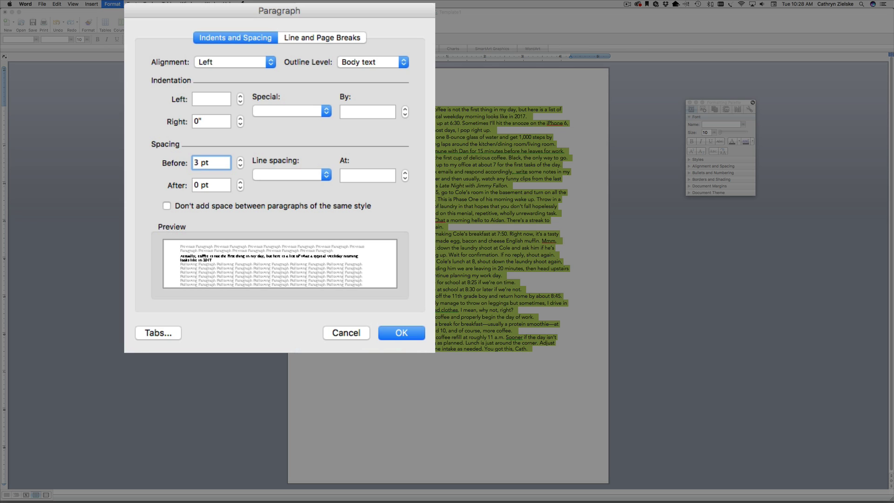
pyautogui.click(295, 173)
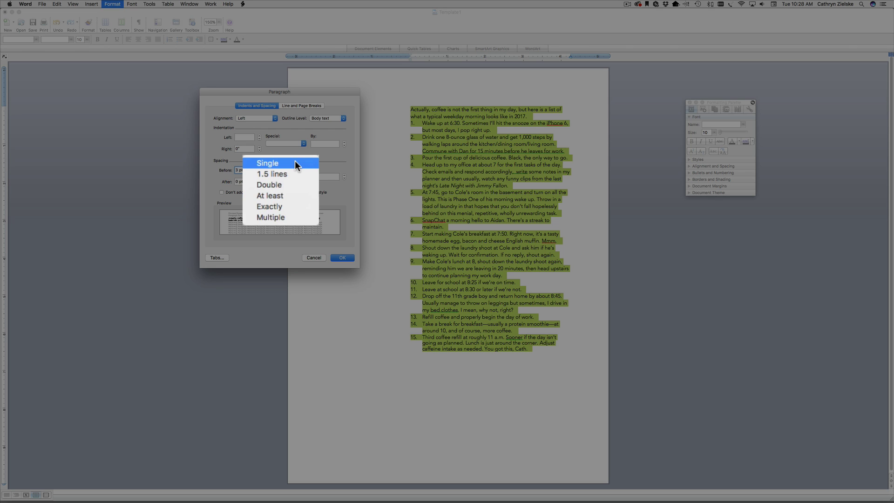
pyautogui.click(291, 174)
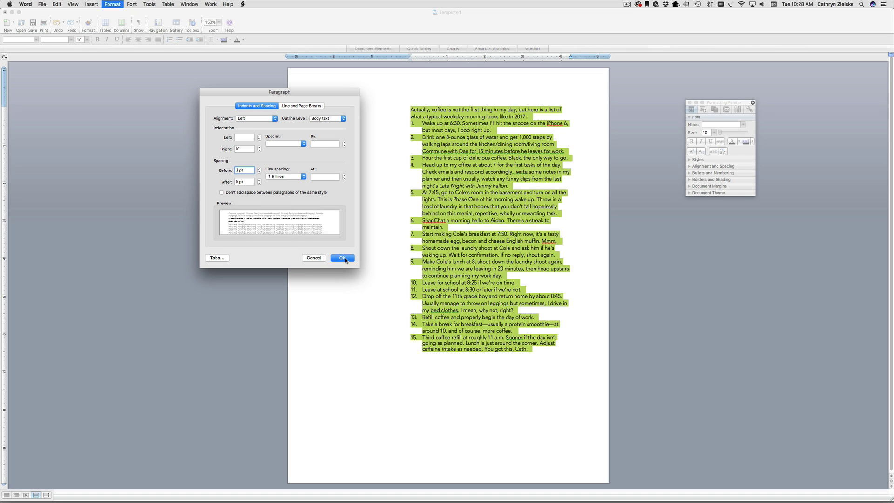
pyautogui.click(342, 258)
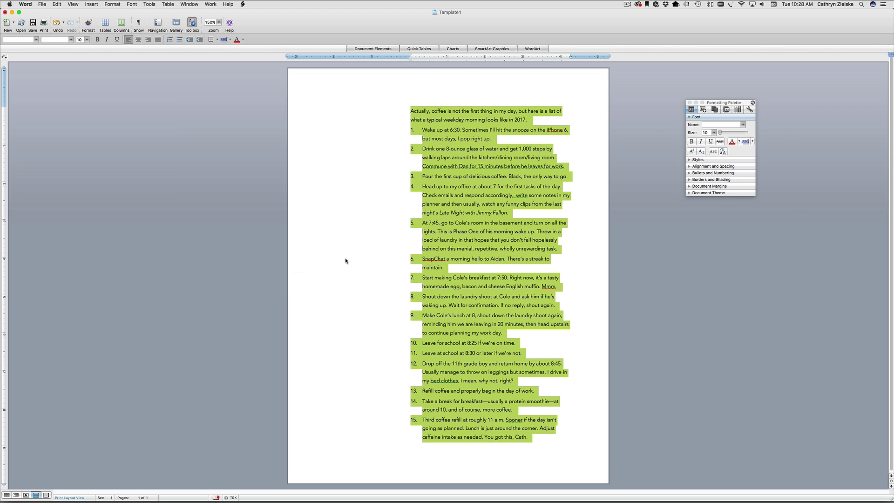
pyautogui.click(455, 278)
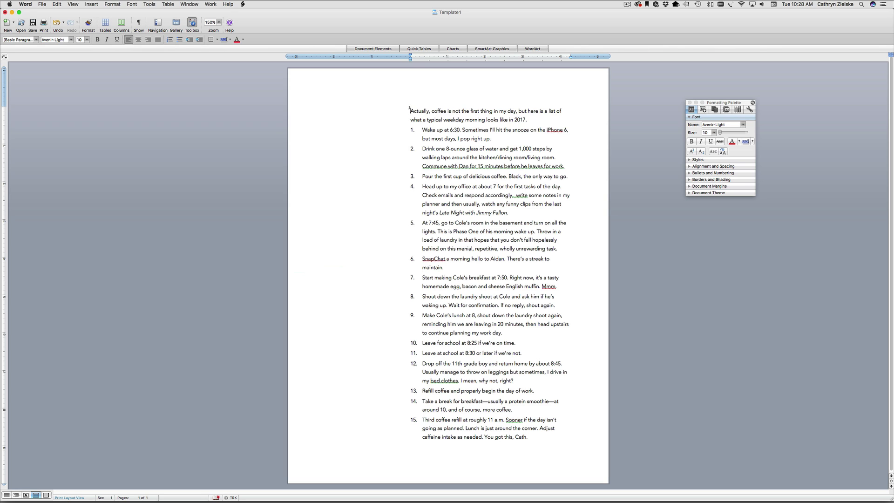
# Step: Select the intro paragraph and change its Spacing Before to 9 pt in the Paragraph dialog
pyautogui.moveTo(409, 108); pyautogui.dragTo(527, 117)
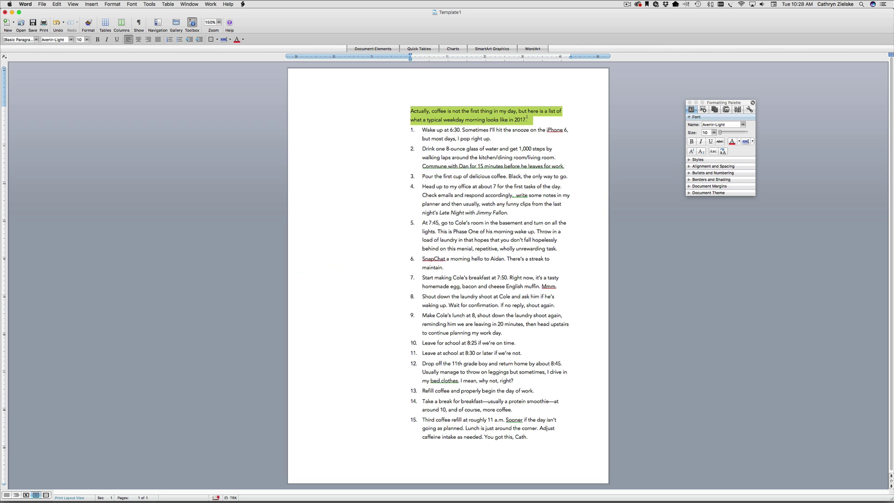
pyautogui.click(116, 4)
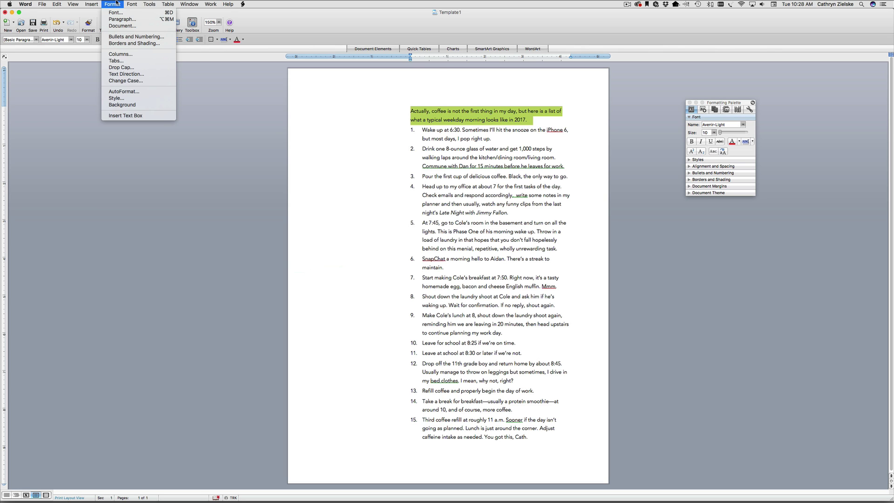
pyautogui.click(122, 19)
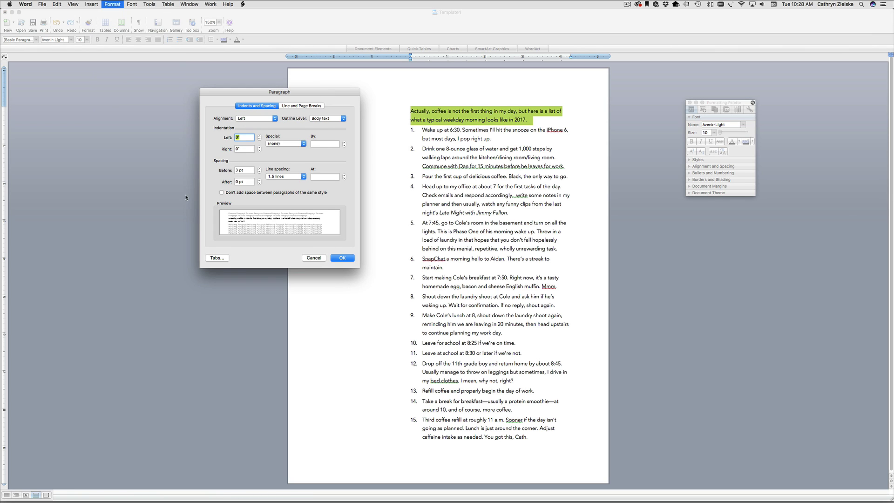
pyautogui.moveTo(246, 169); pyautogui.dragTo(232, 171)
pyautogui.write('9')
pyautogui.click(344, 258)
pyautogui.click(465, 266)
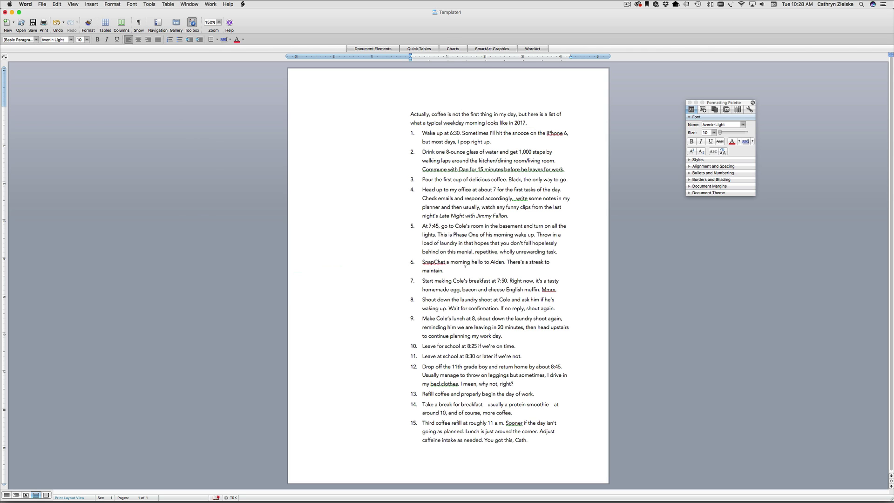